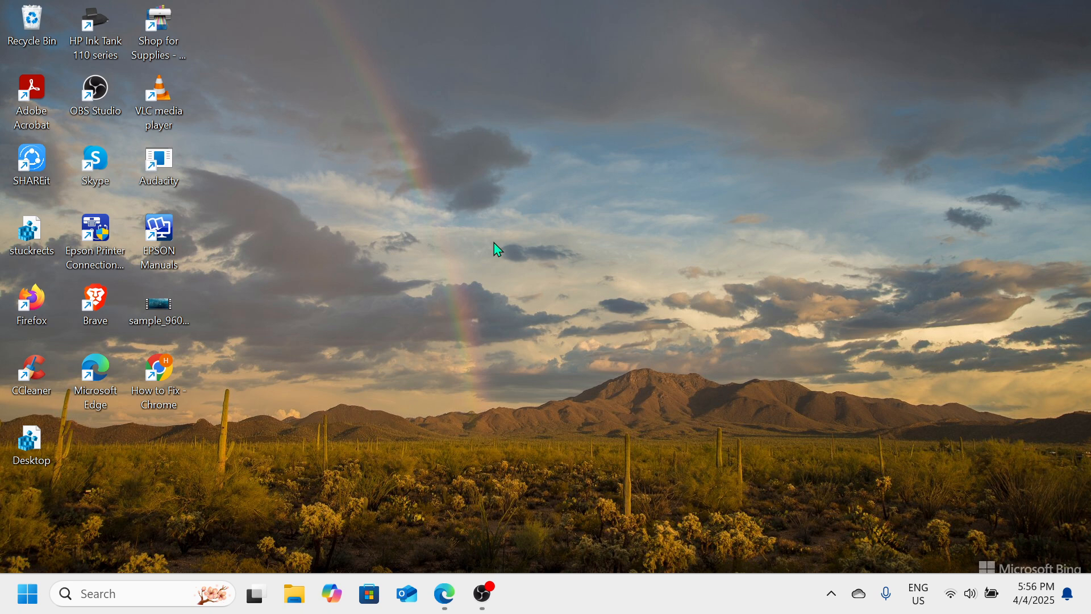
Launch Microsoft Edge, maximize its window, and go to canva.com
double_click(104, 396)
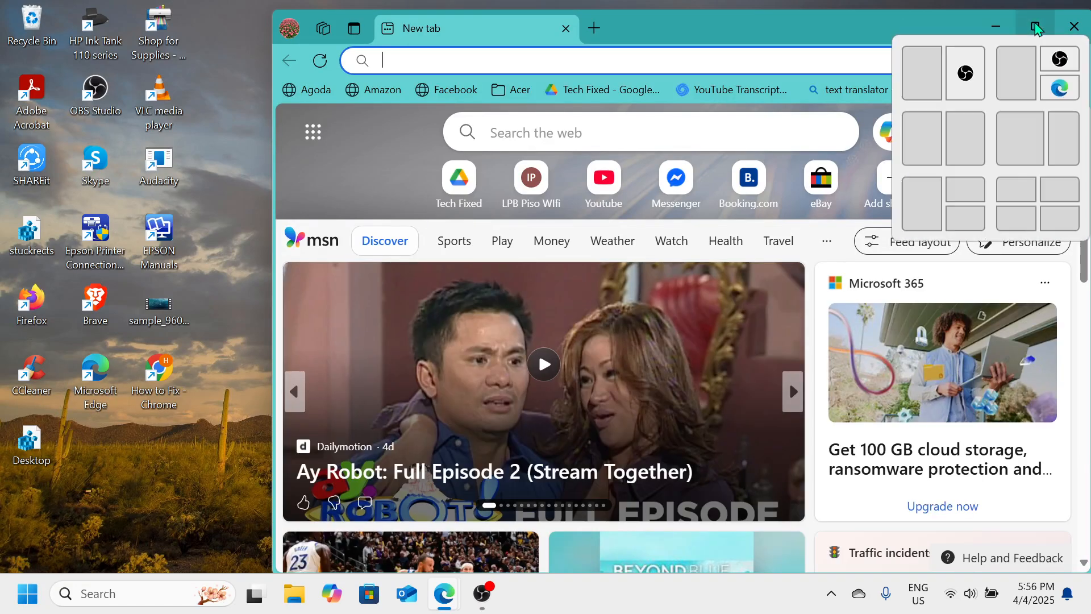
left_click(1038, 29)
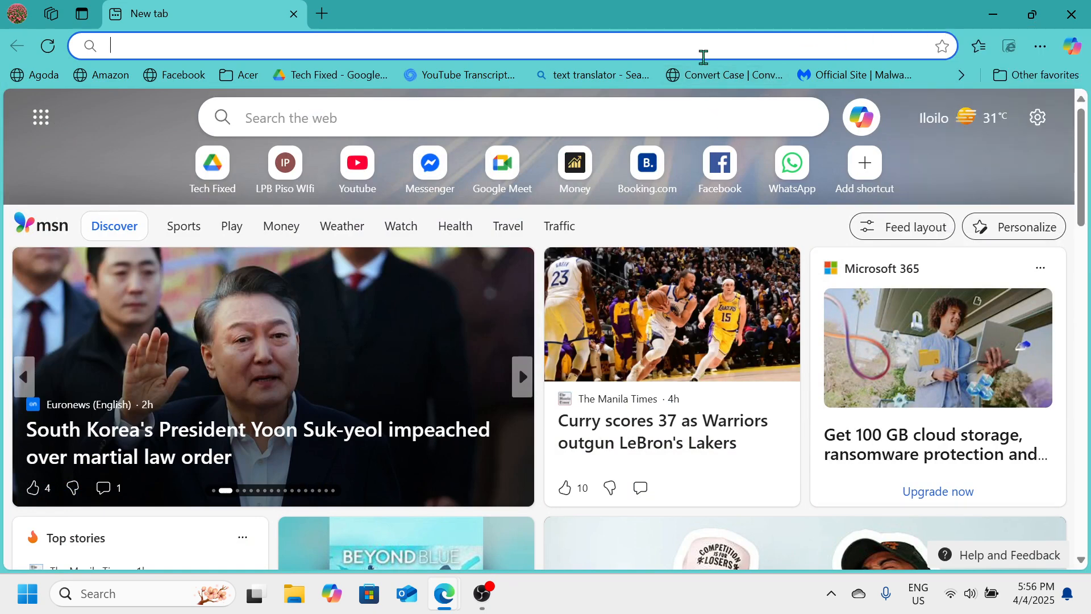
type("can")
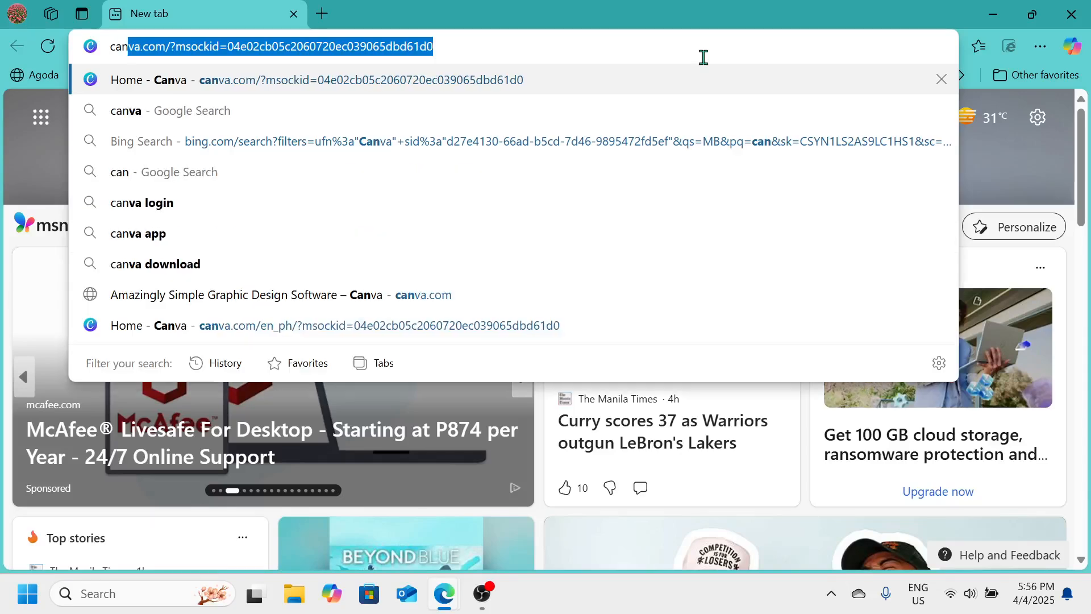
type("va.c")
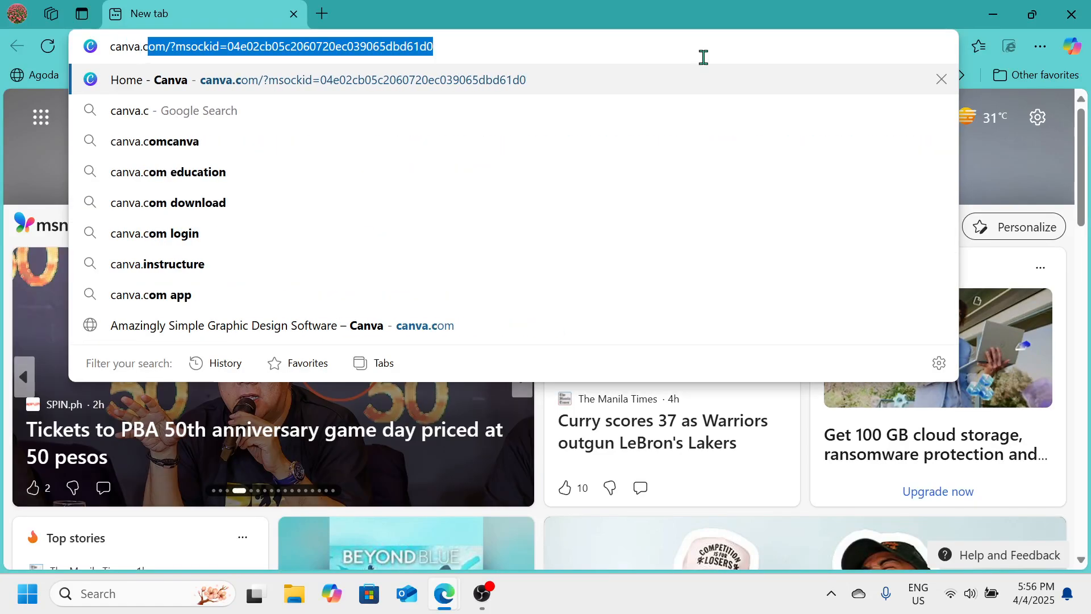
type("om")
key("Return")
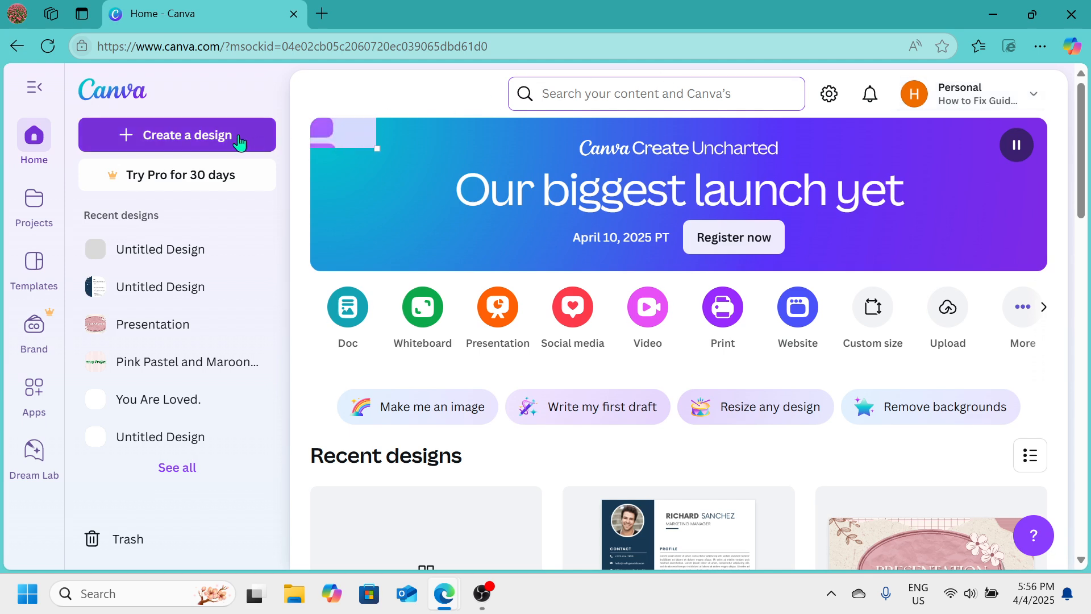
Start a new 500 × 500 px Logo design
left_click(168, 139)
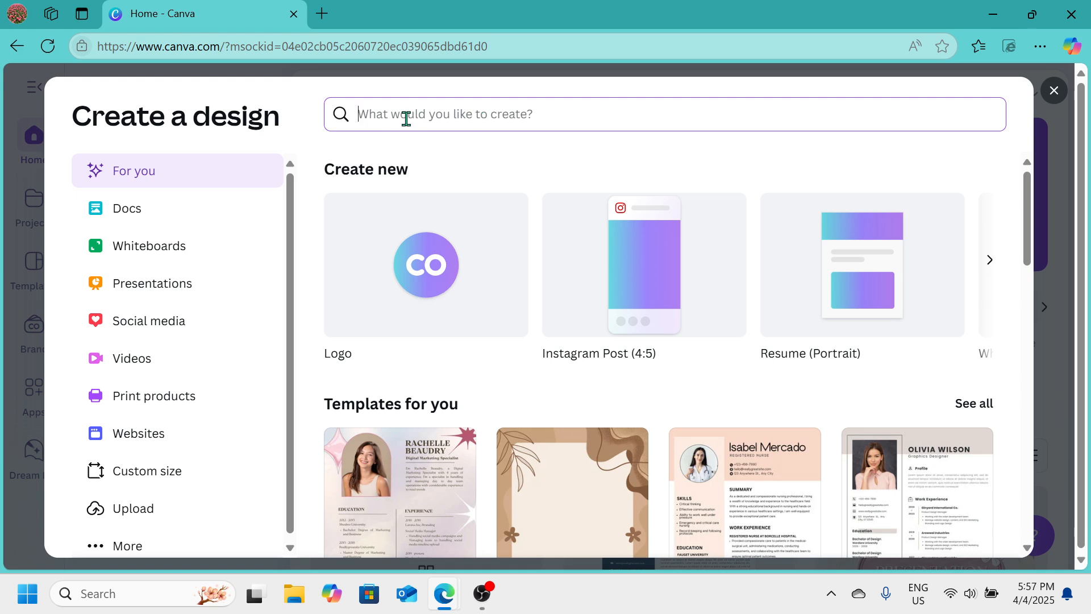
left_click(392, 287)
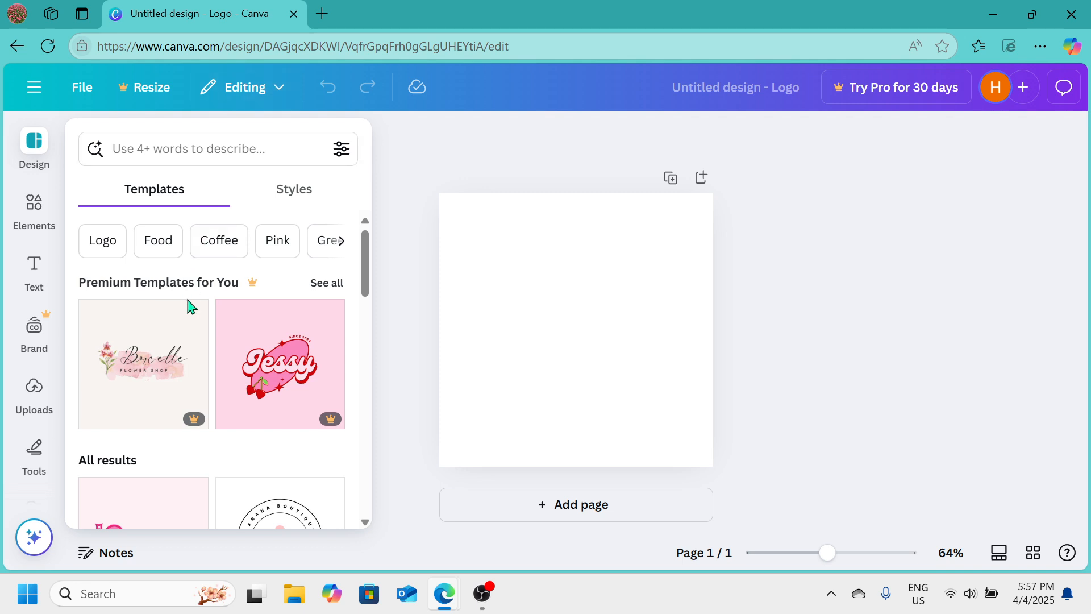
Apply the black DG jewelry monogram logo template to the page
mouse_move(187, 352)
scroll(187, 352, "down", 2)
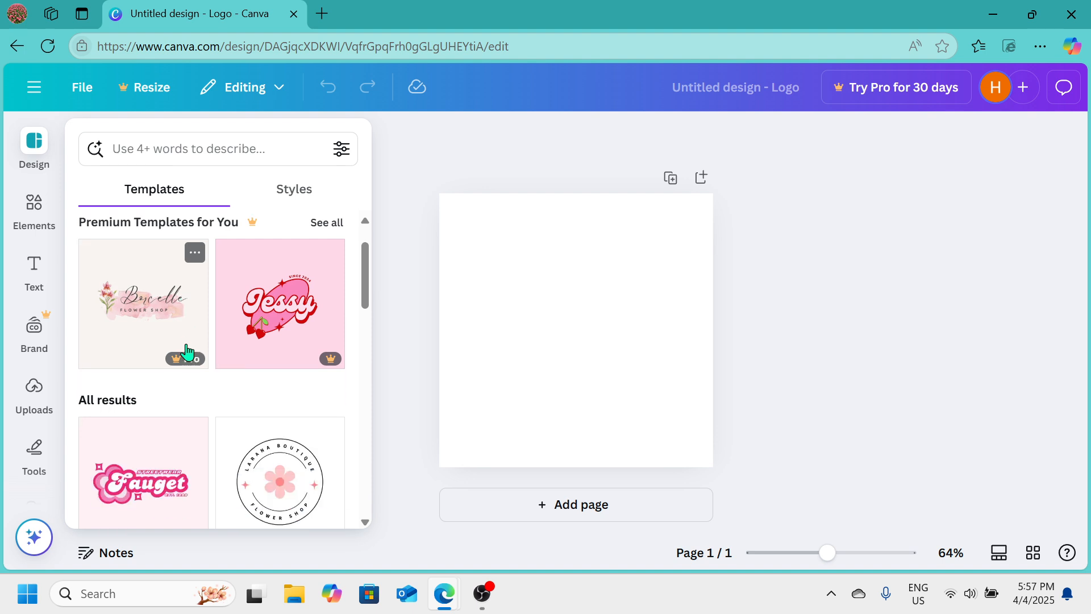
scroll(187, 353, "down", 2)
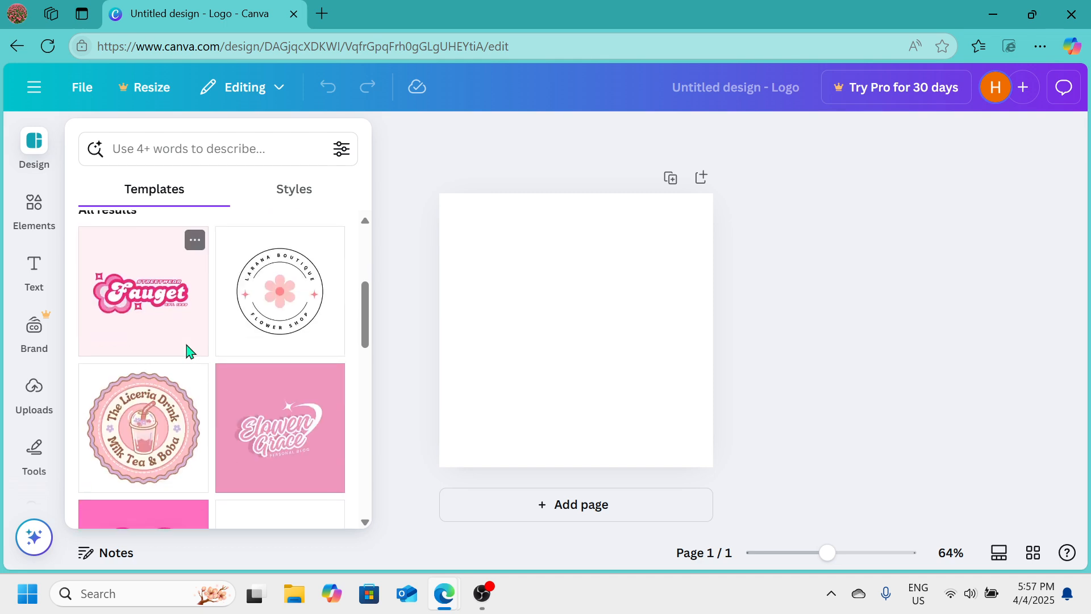
scroll(144, 441, "down", 2)
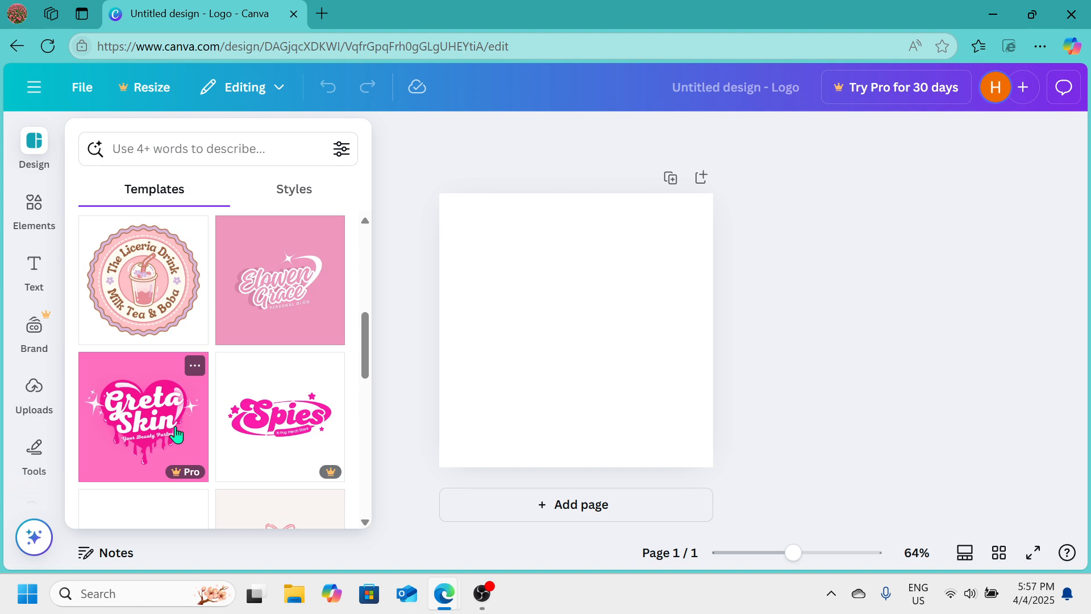
scroll(177, 433, "down", 3)
scroll(178, 434, "down", 3)
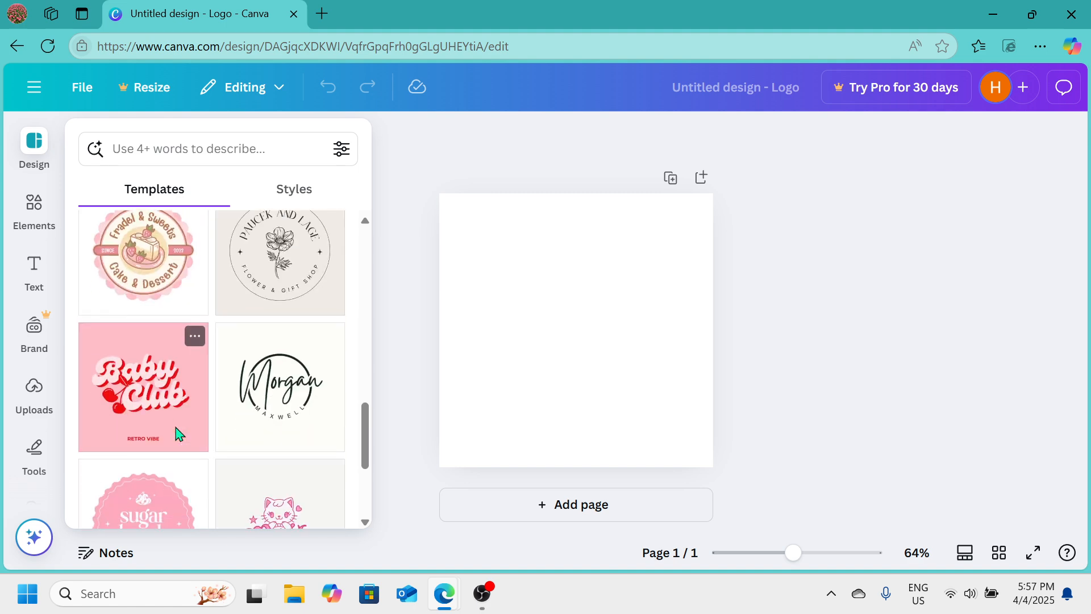
scroll(178, 434, "down", 3)
scroll(178, 434, "down", 2)
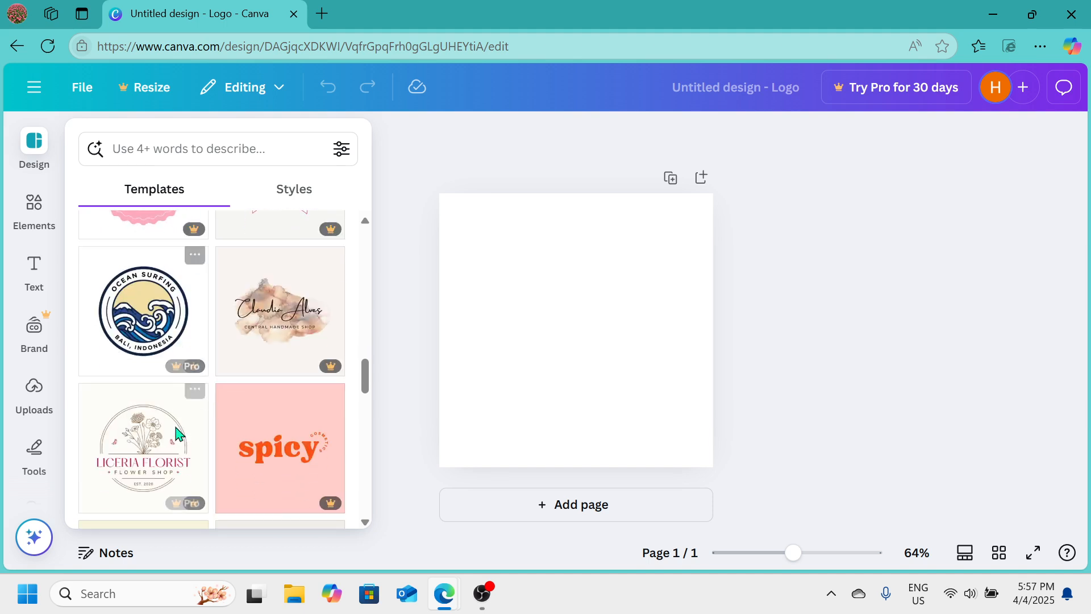
scroll(178, 433, "down", 7)
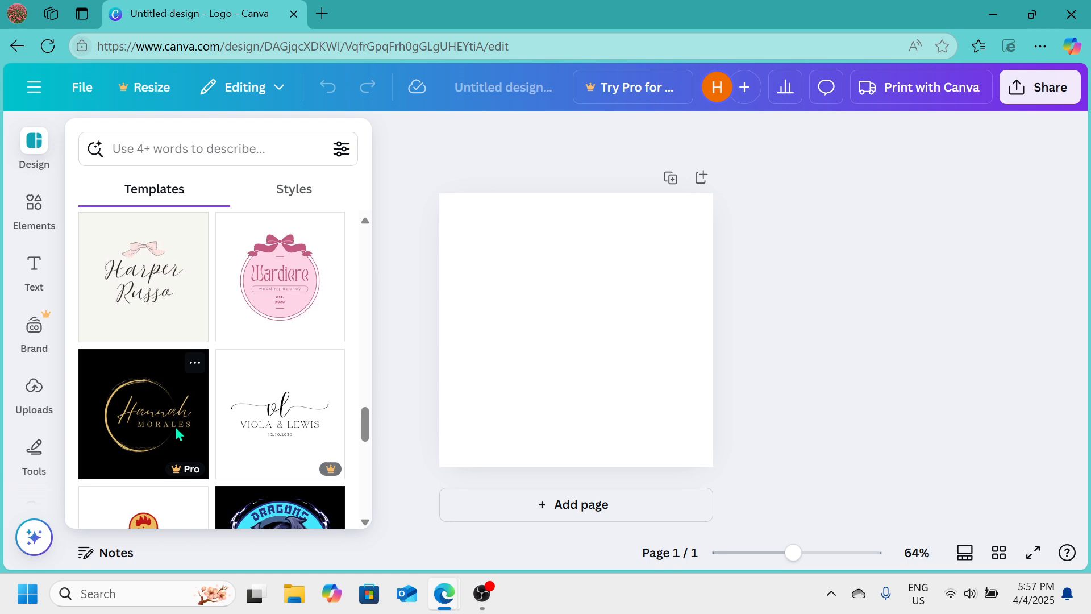
scroll(175, 432, "down", 2)
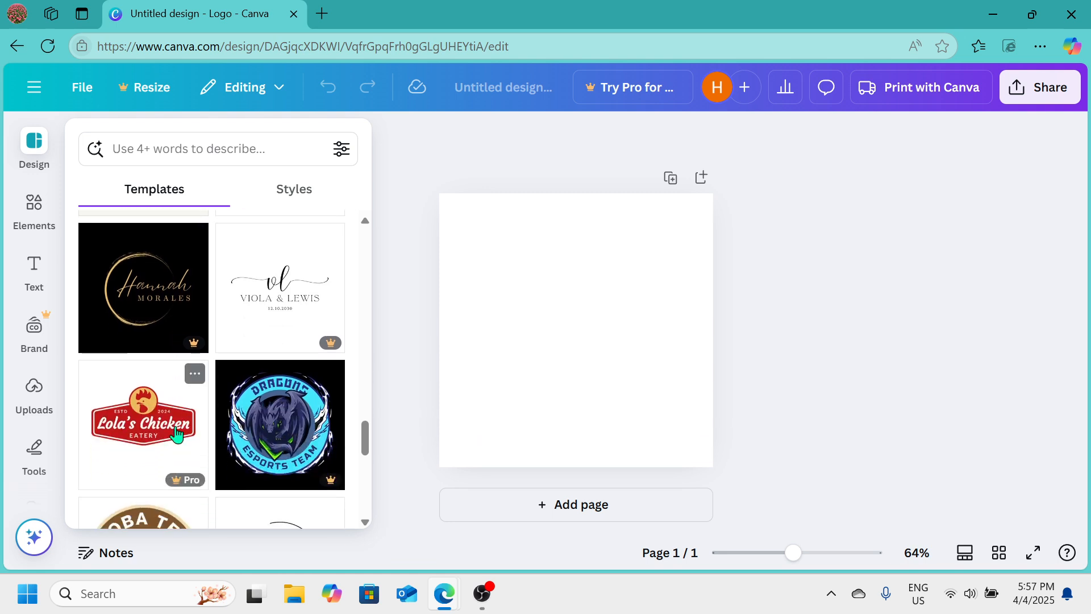
scroll(253, 448, "down", 6)
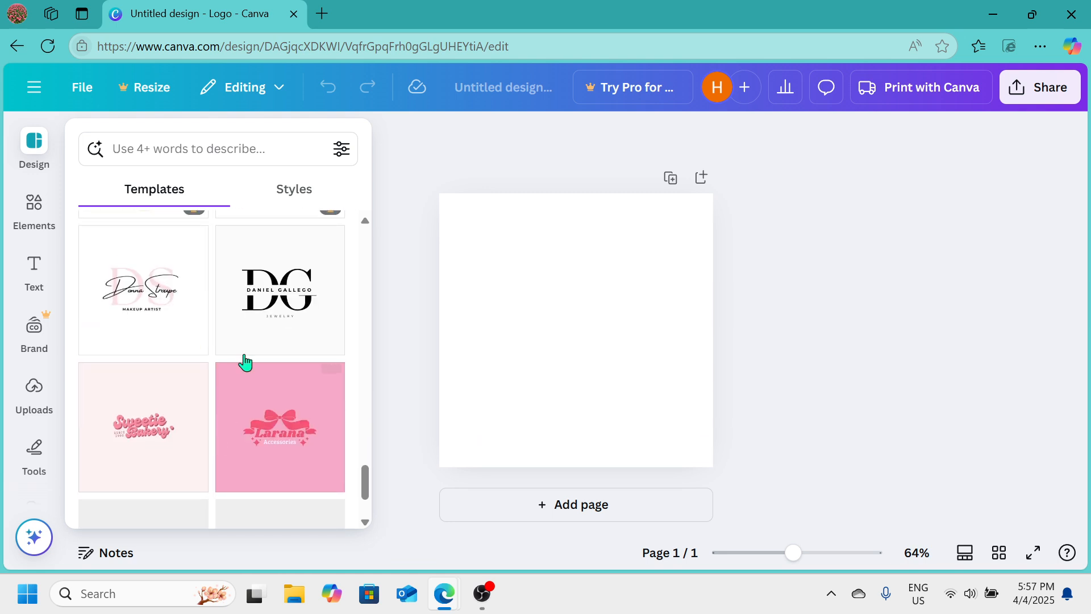
left_click(284, 303)
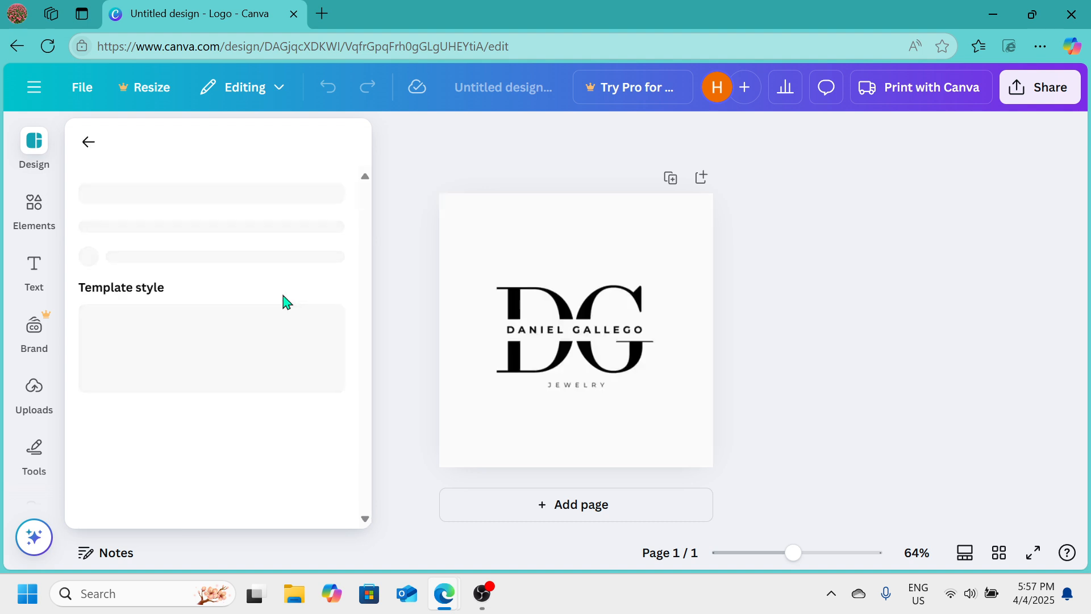
Inspect the logo's separate elements by selecting the large letters and the name text, then deselect
left_click(569, 352)
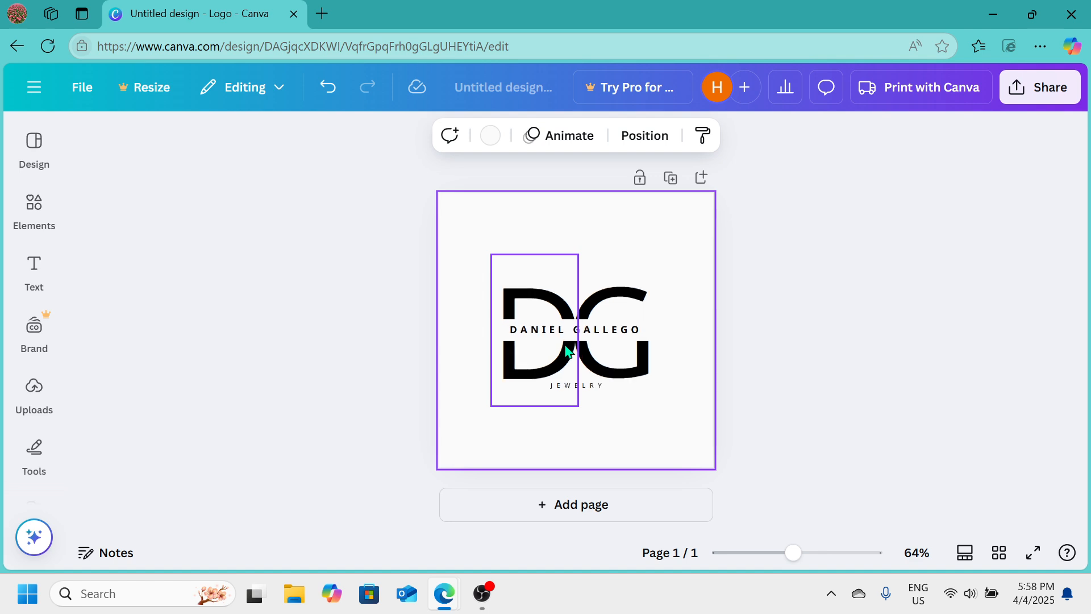
left_click(569, 351)
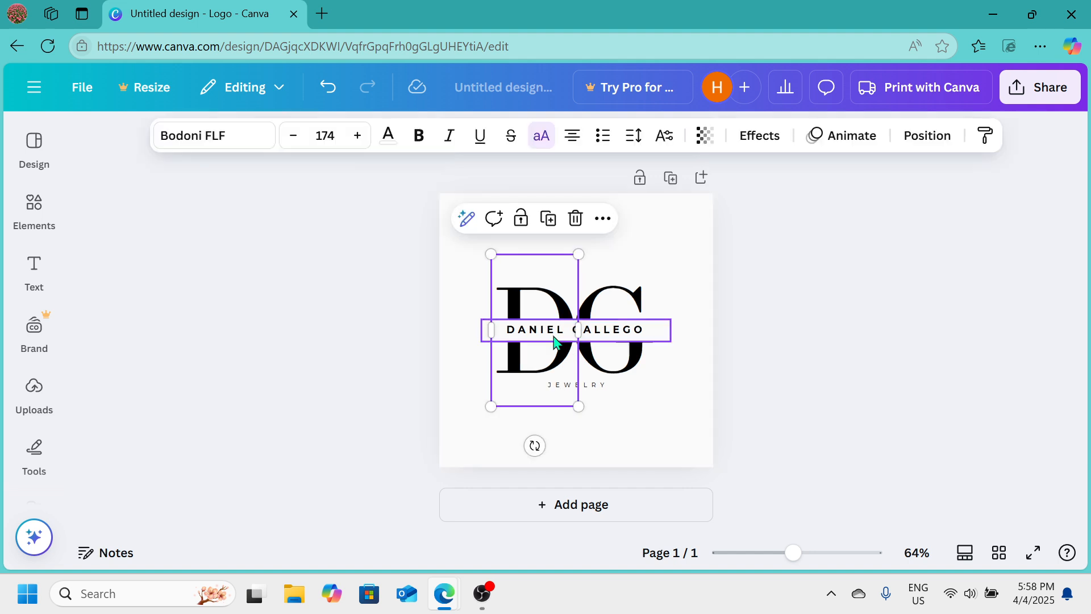
left_click(554, 336)
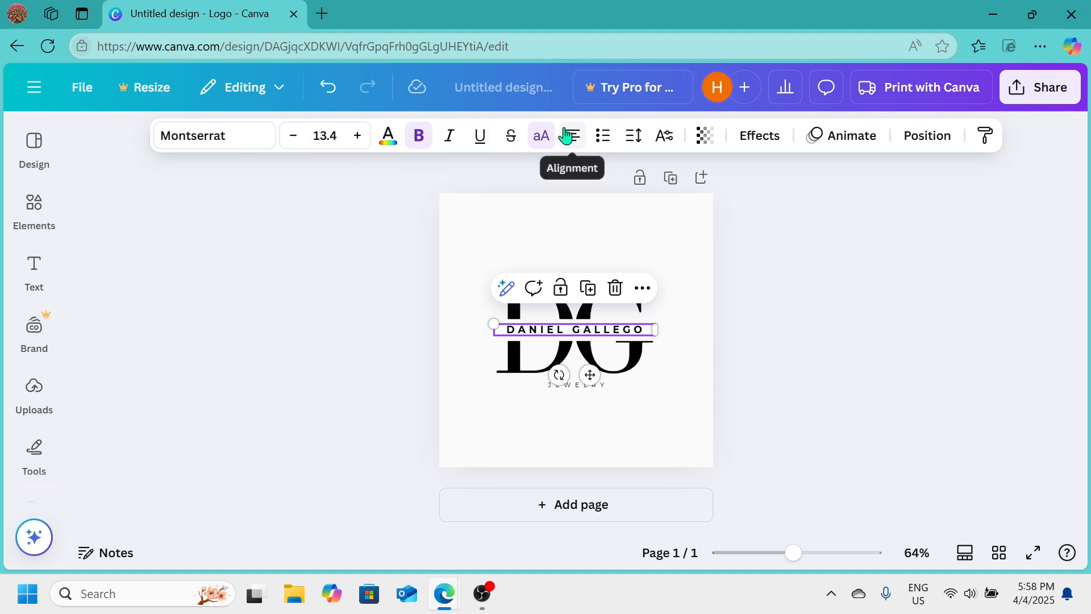
left_click(635, 310)
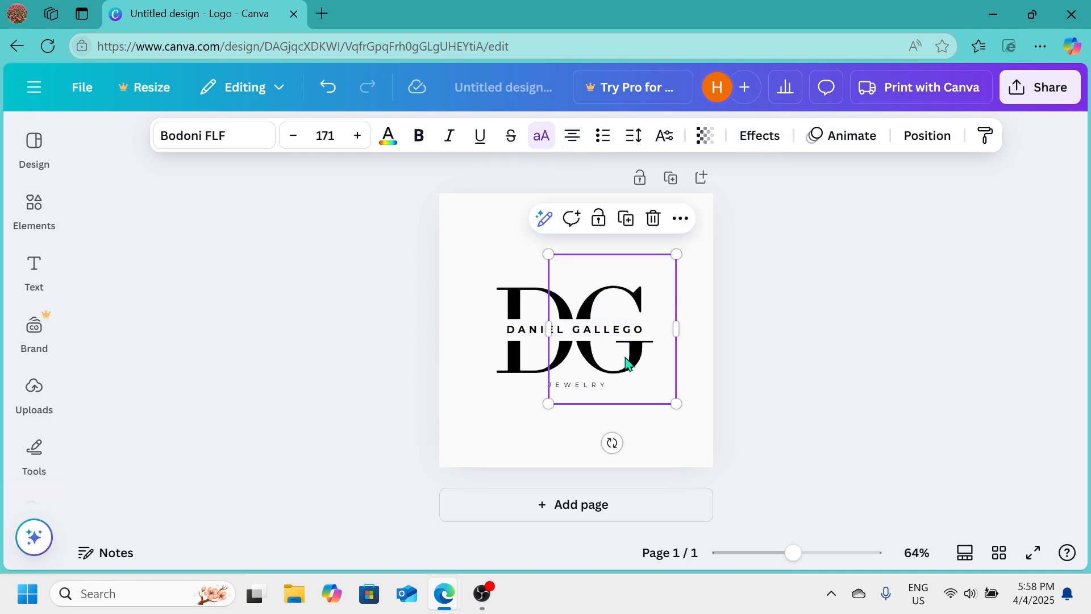
left_click(526, 378)
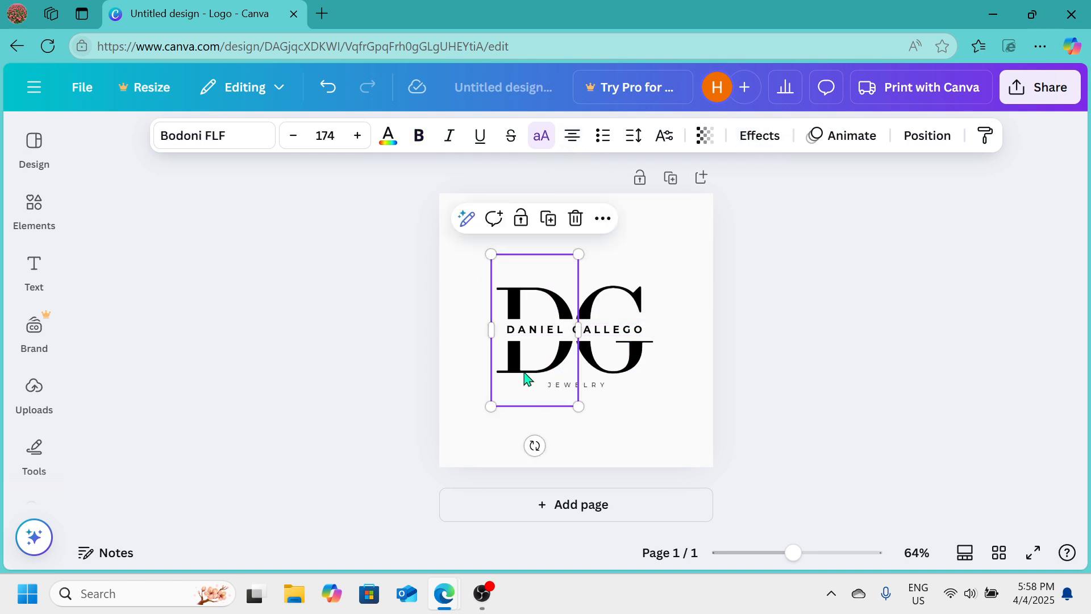
left_click(458, 369)
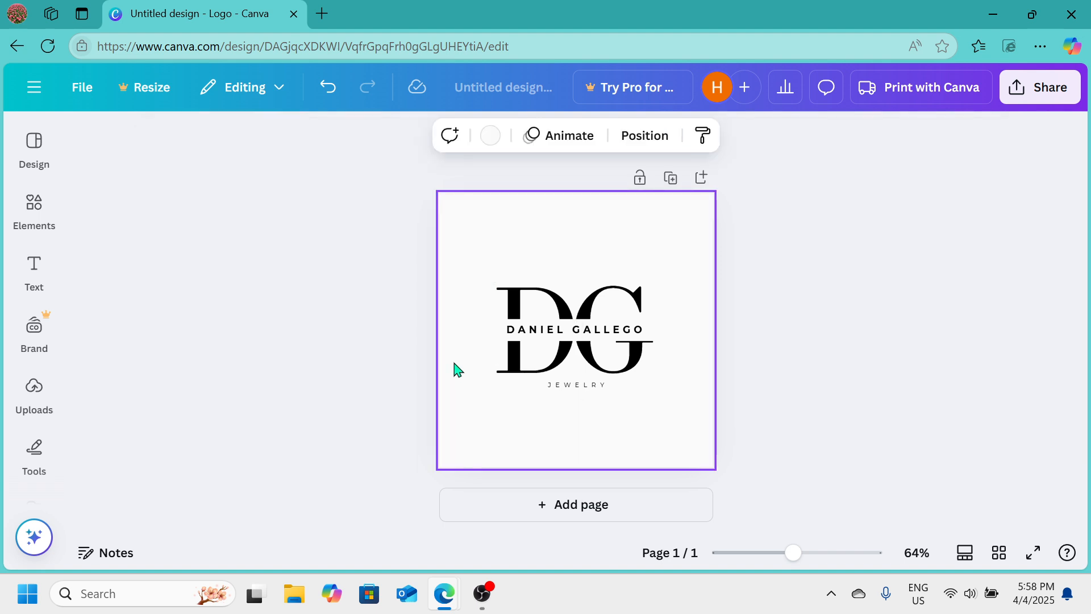
left_click(813, 274)
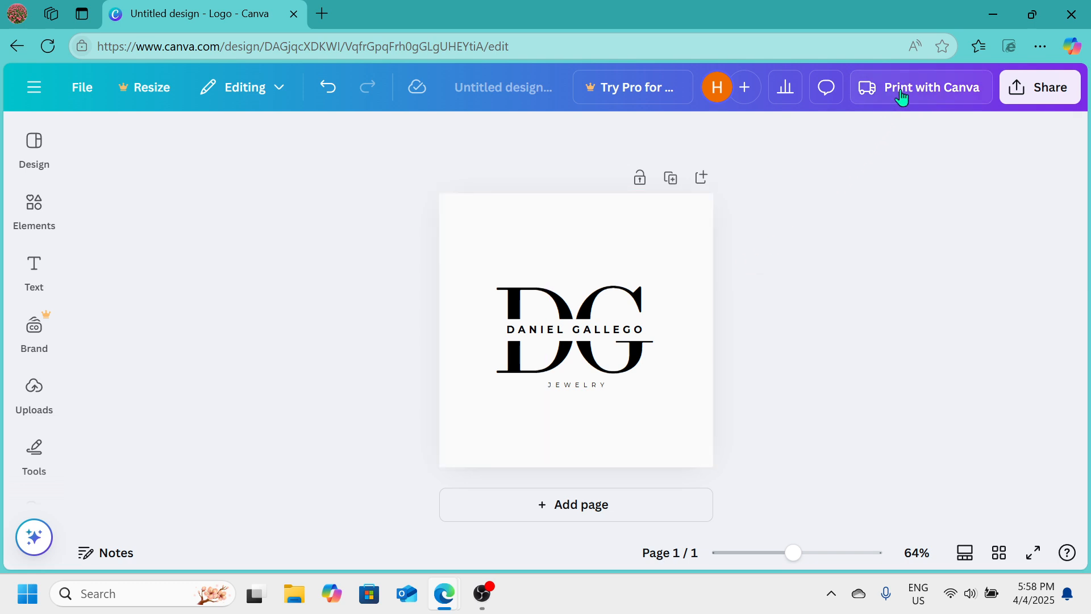
Open the design's download options and try to switch the file type to JPG
left_click(84, 88)
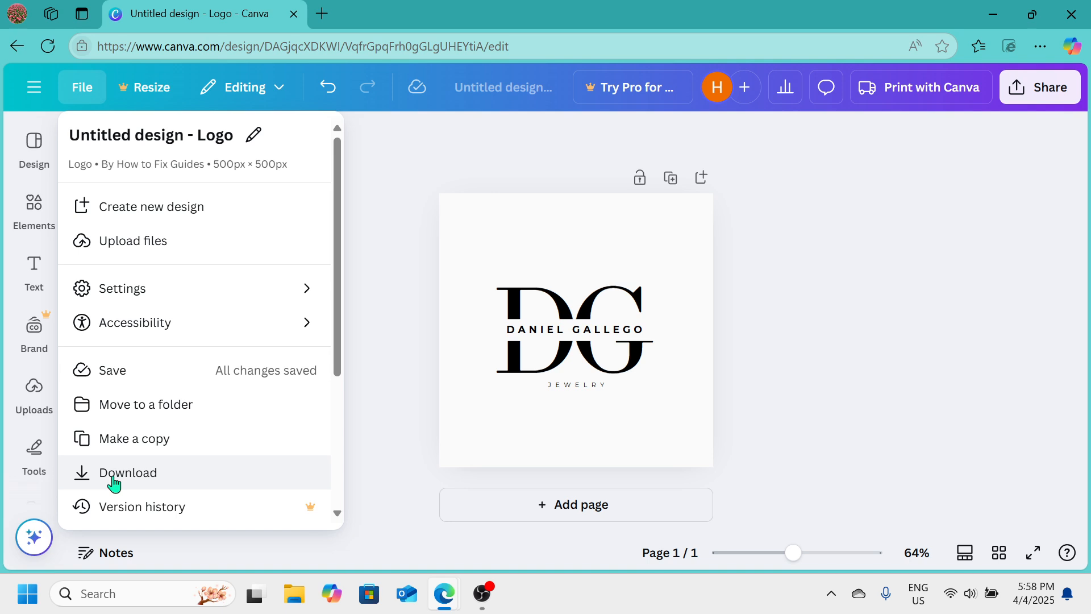
scroll(114, 483, "down", 3)
scroll(116, 483, "down", 1)
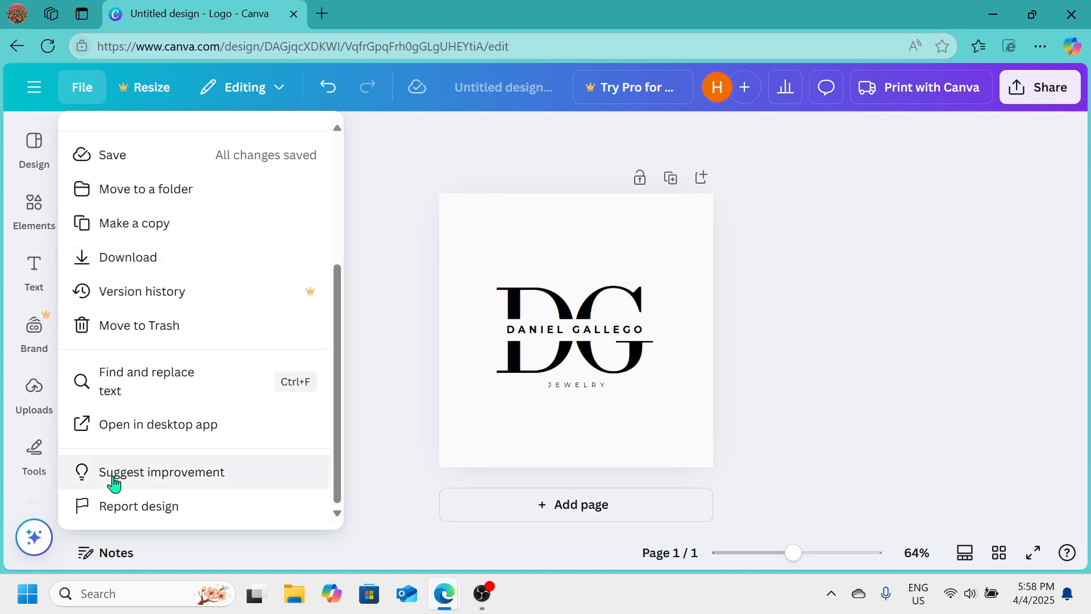
scroll(114, 483, "up", 4)
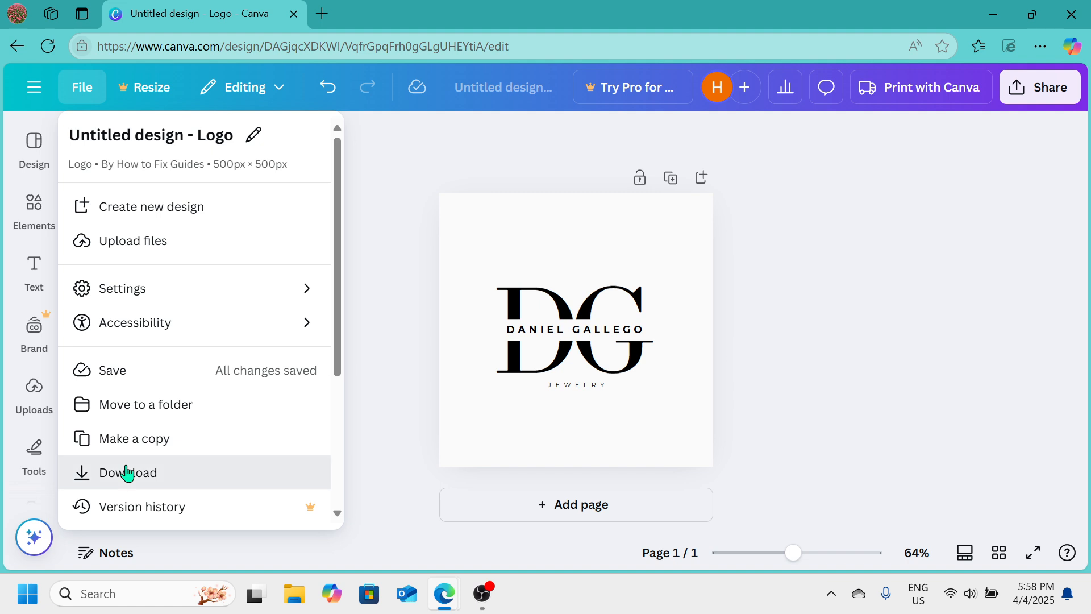
left_click(126, 474)
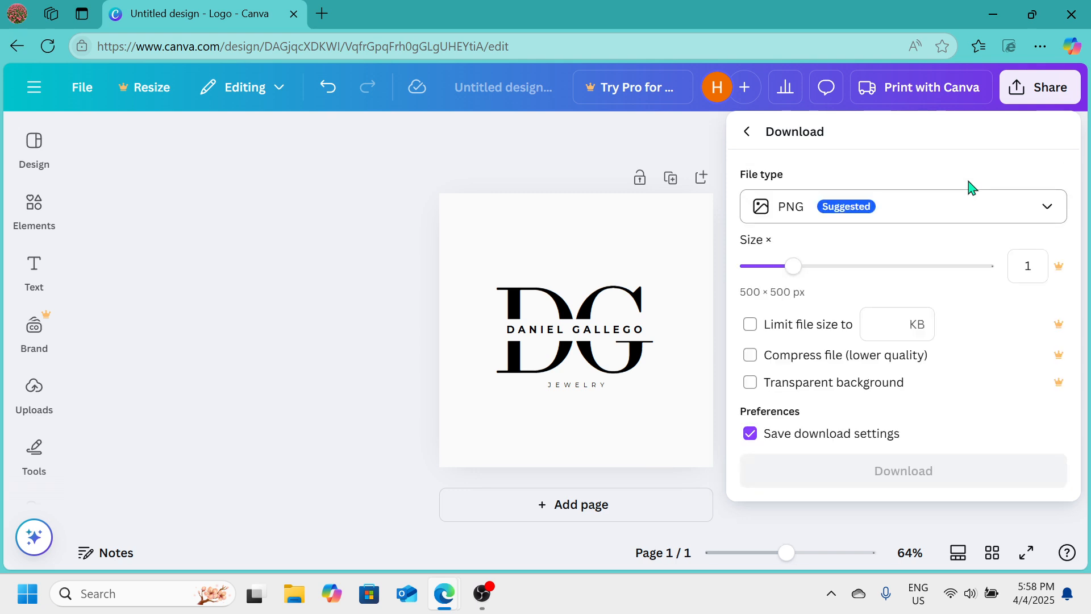
left_click(1056, 205)
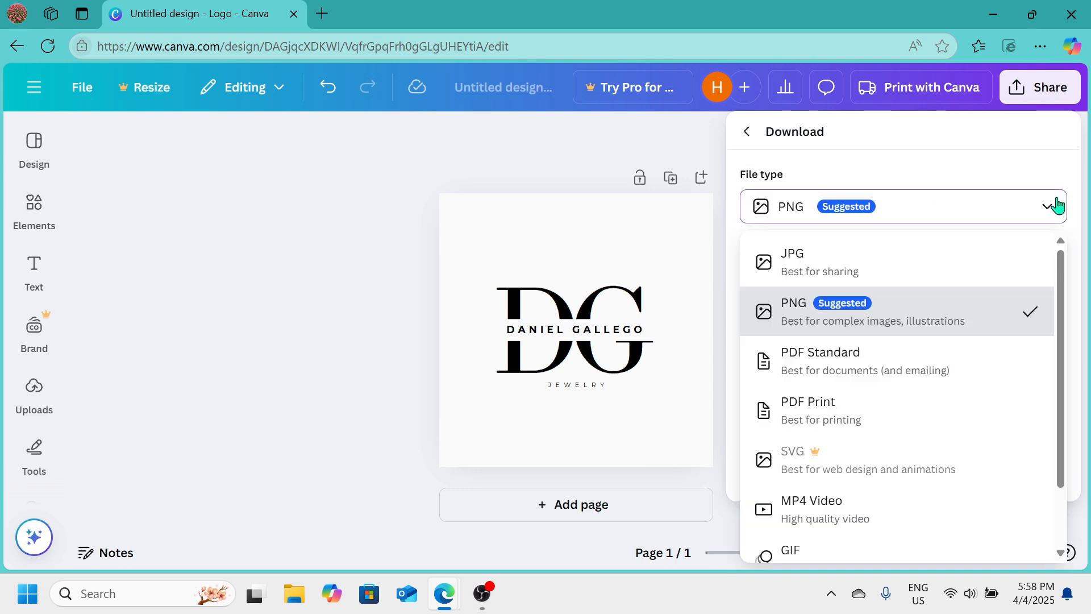
left_click(825, 274)
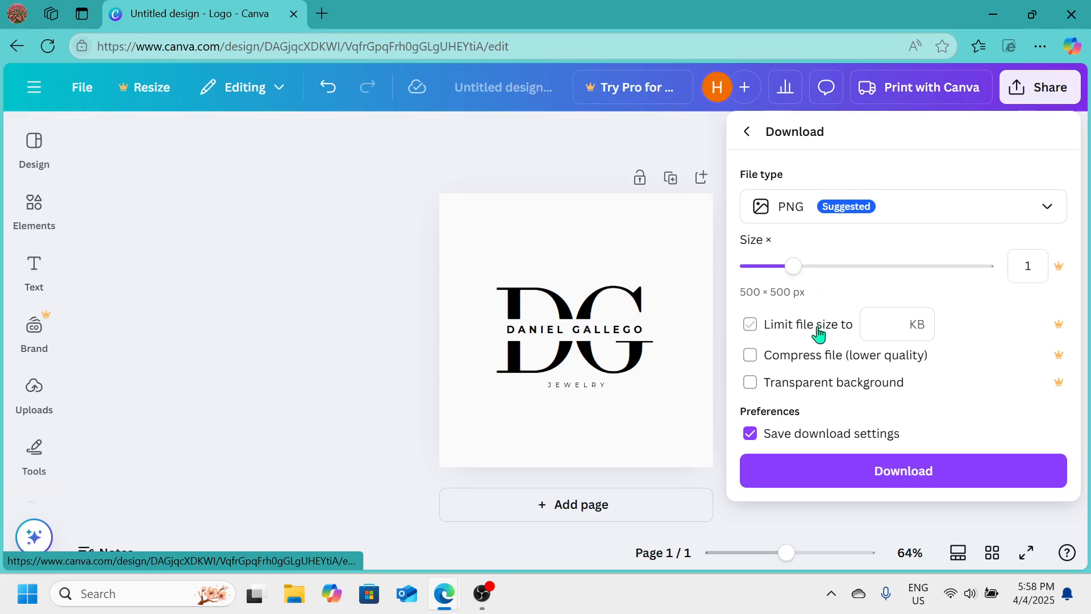